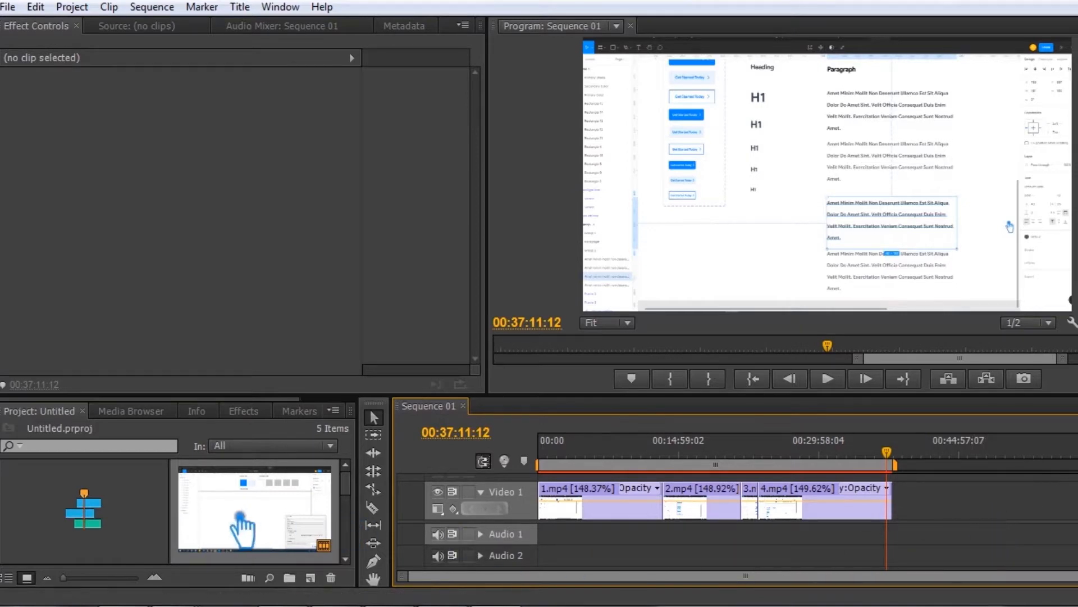
# Step: Open the media export settings for the sequence and choose H.264 as the export format
pyautogui.click(127, 520)
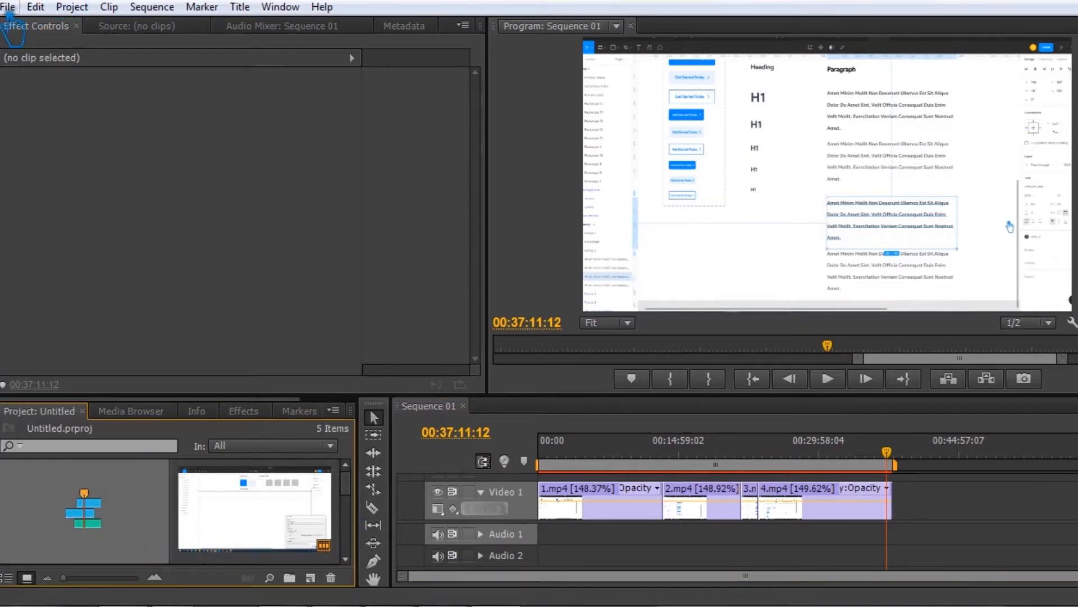
pyautogui.click(10, 6)
pyautogui.moveTo(124, 421)
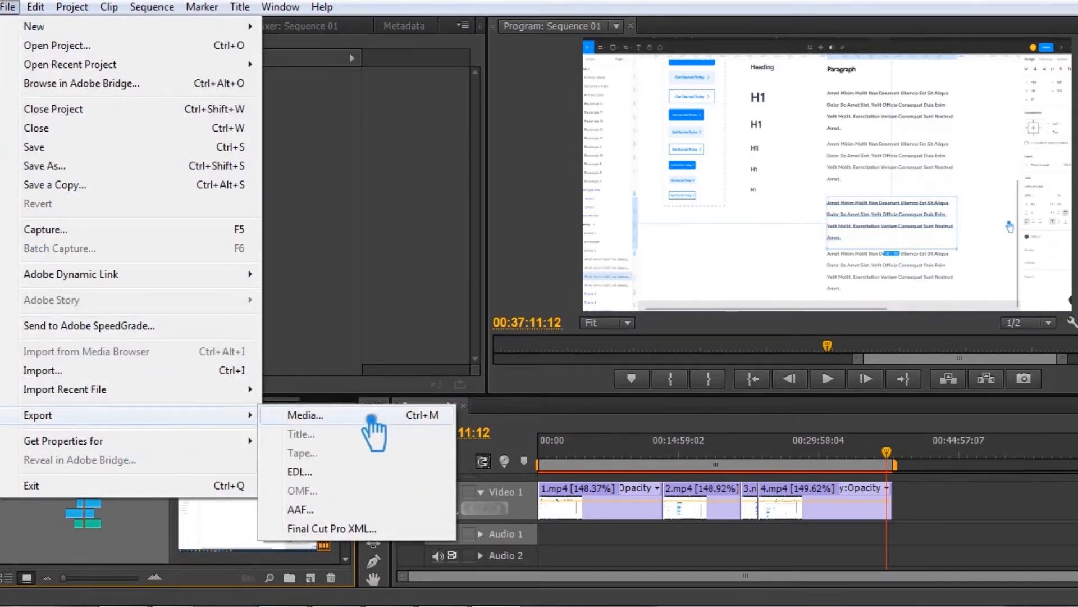
pyautogui.click(336, 422)
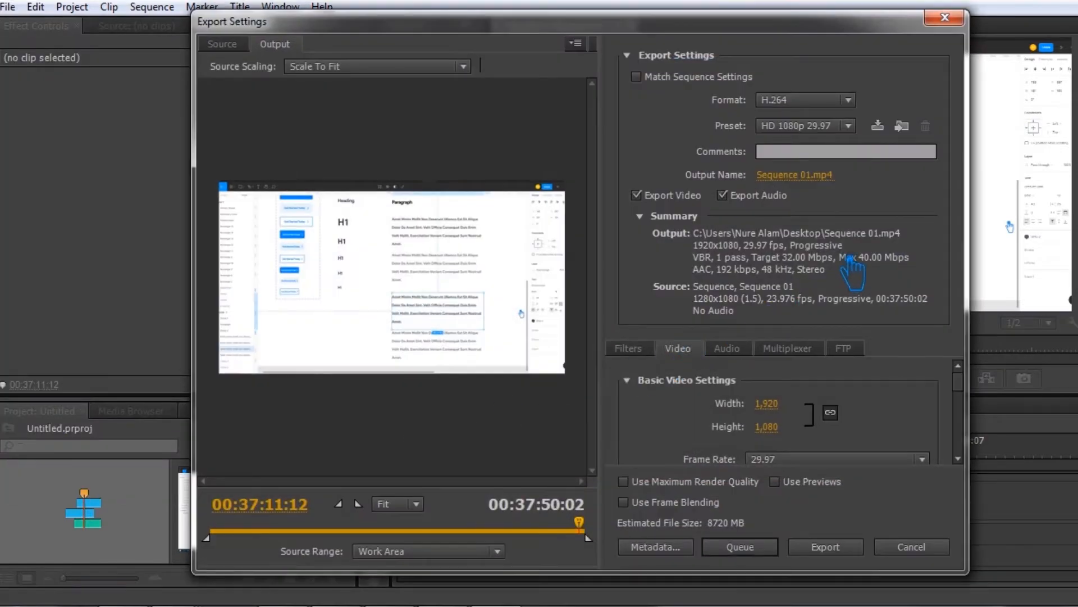
pyautogui.click(809, 101)
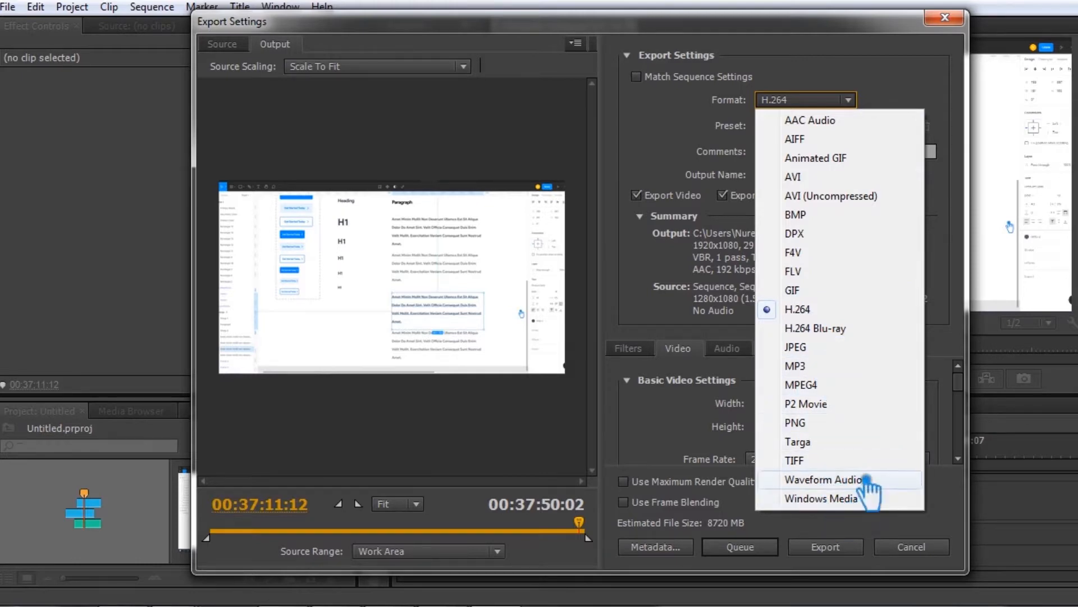
pyautogui.click(830, 309)
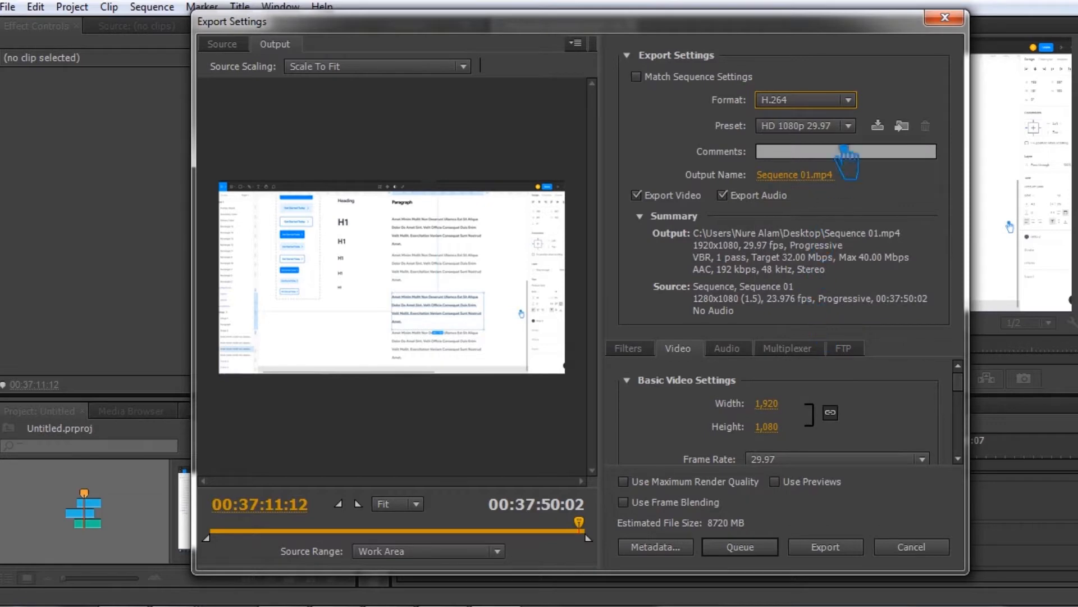
# Step: Browse the H.264 presets and set the export preset to YouTube HD 1080p 29.97
pyautogui.click(809, 126)
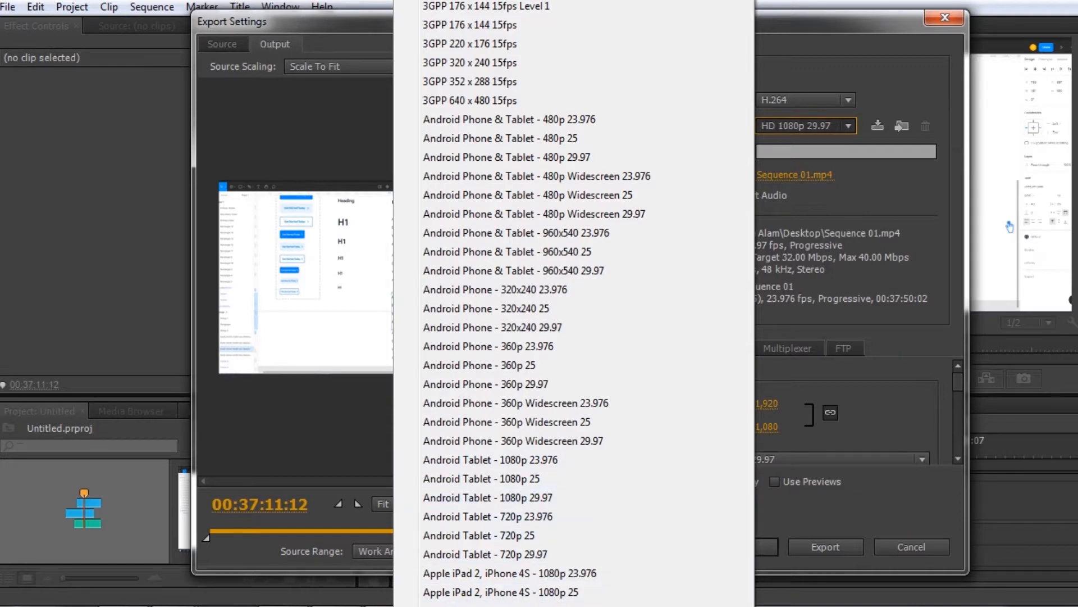
pyautogui.scroll(-1, 538, 298)
pyautogui.scroll(-1, 537, 300)
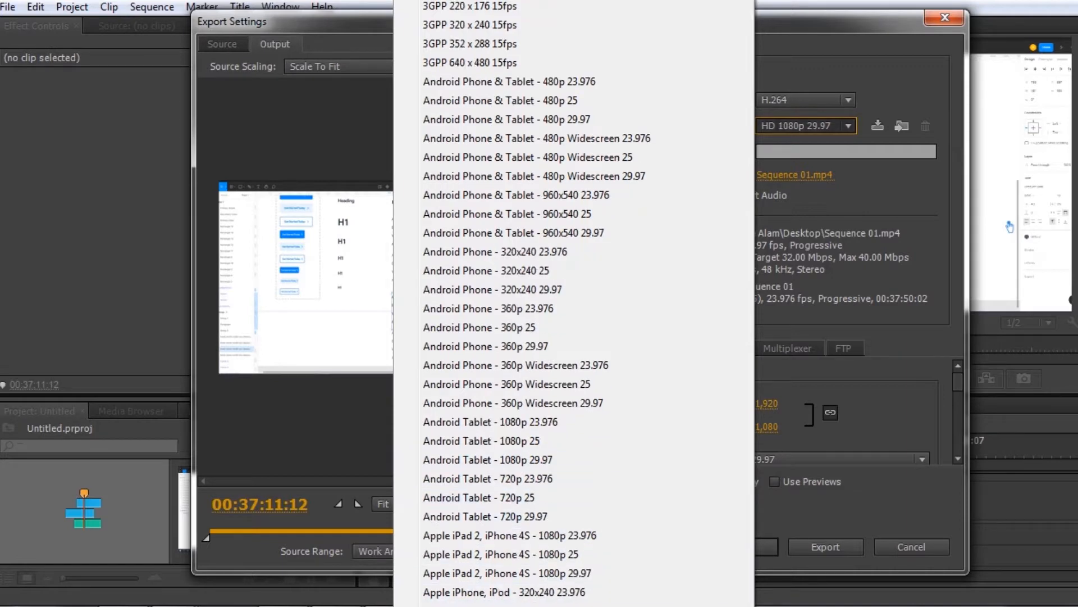
pyautogui.scroll(-1, 538, 300)
pyautogui.scroll(-1, 537, 300)
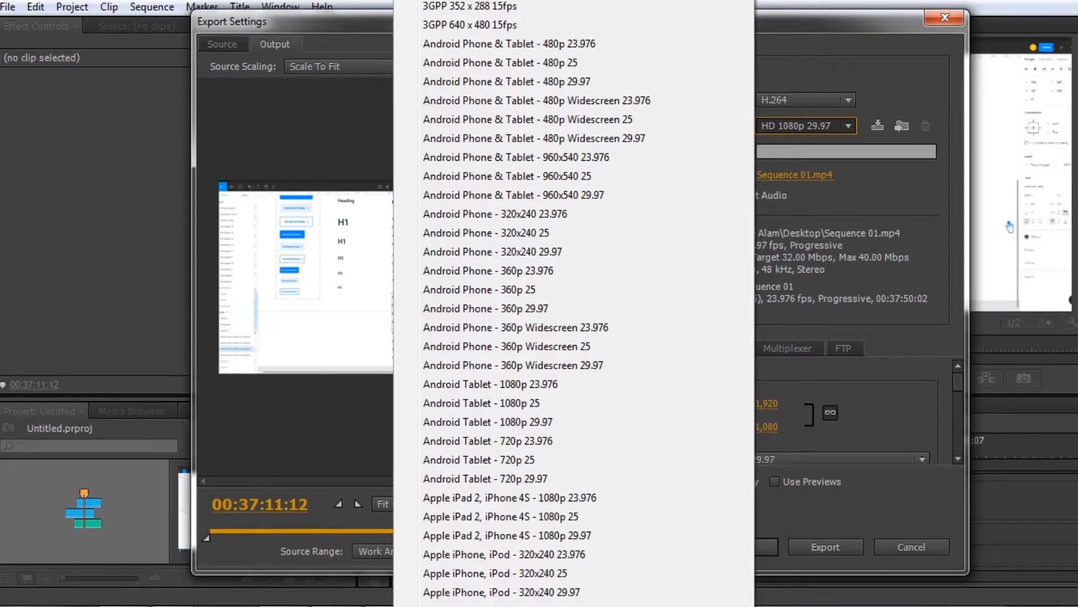
pyautogui.scroll(-1, 537, 300)
pyautogui.scroll(-1, 538, 300)
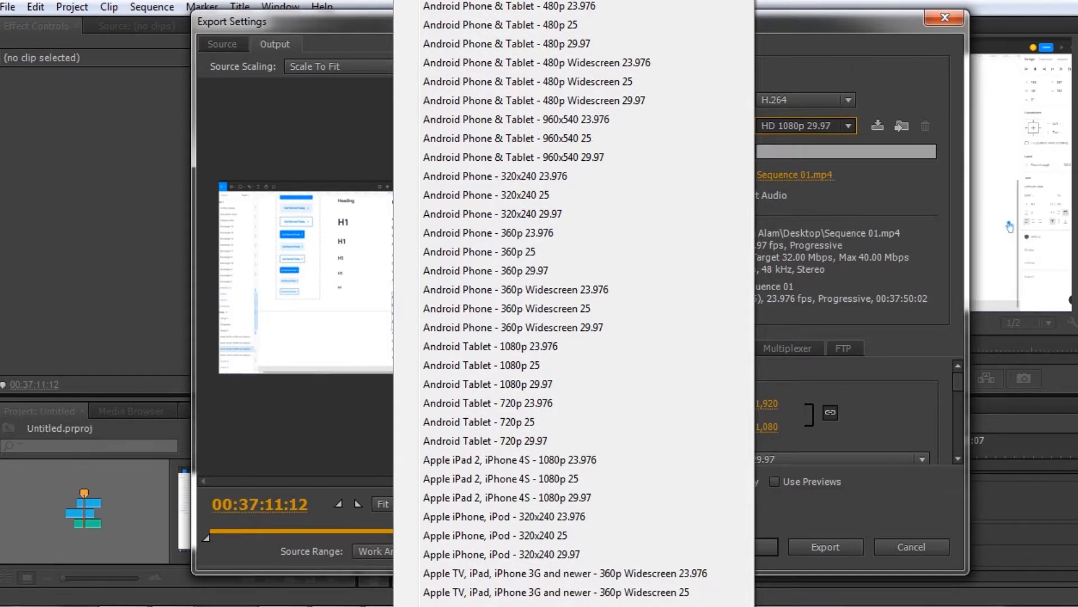
pyautogui.scroll(-2, 537, 300)
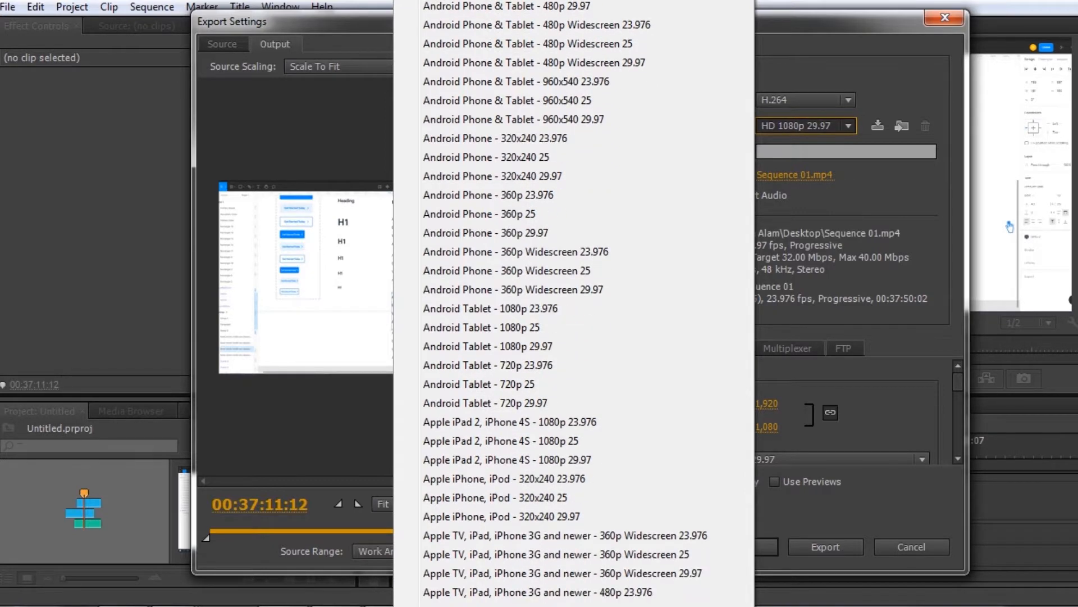
pyautogui.scroll(-2, 537, 301)
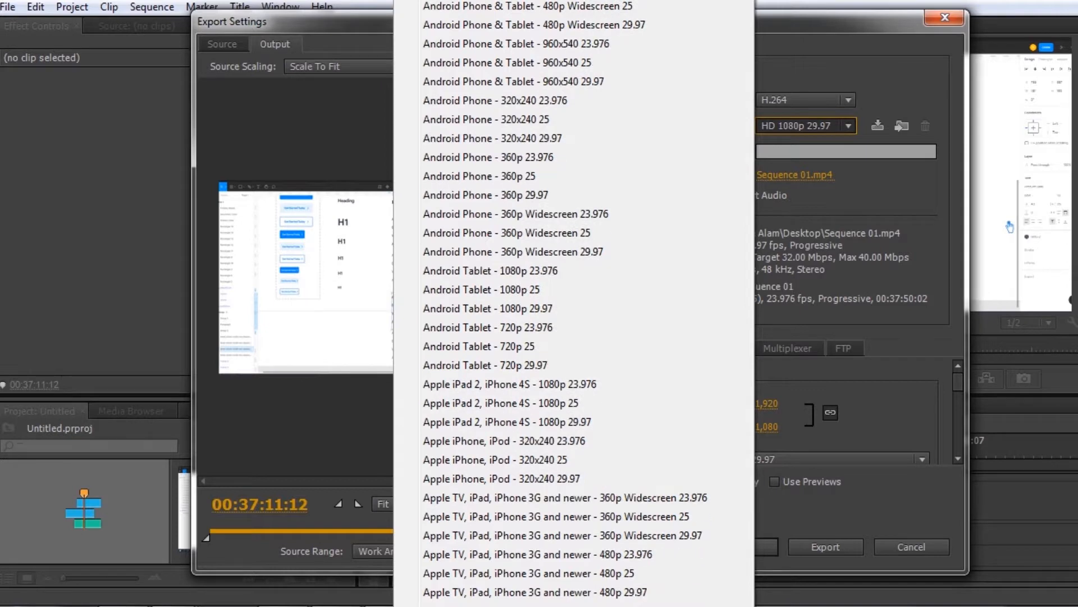
pyautogui.scroll(-5, 538, 301)
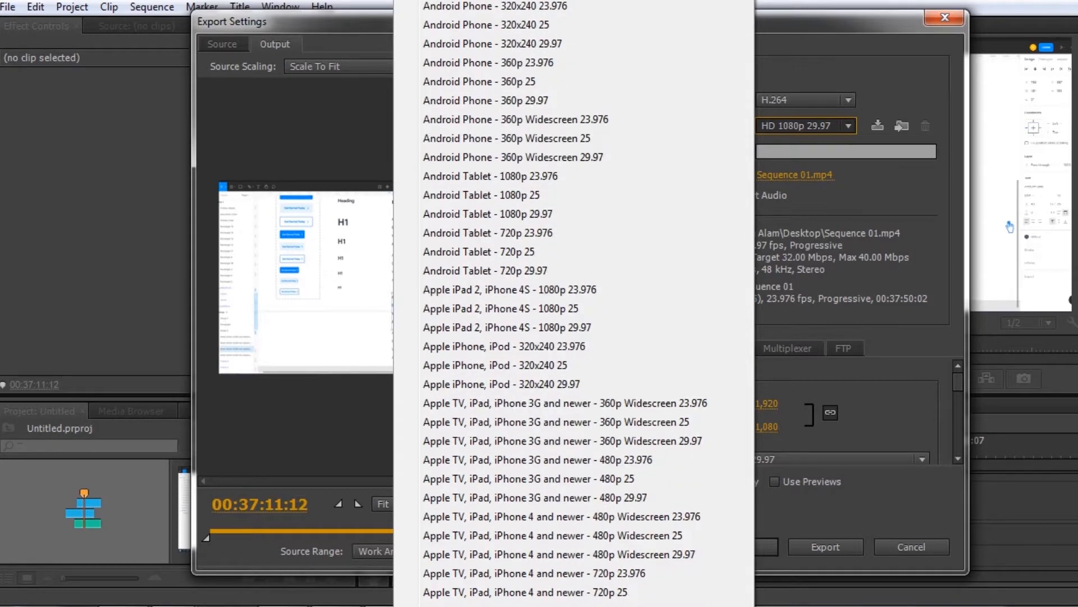
pyautogui.scroll(-4, 537, 300)
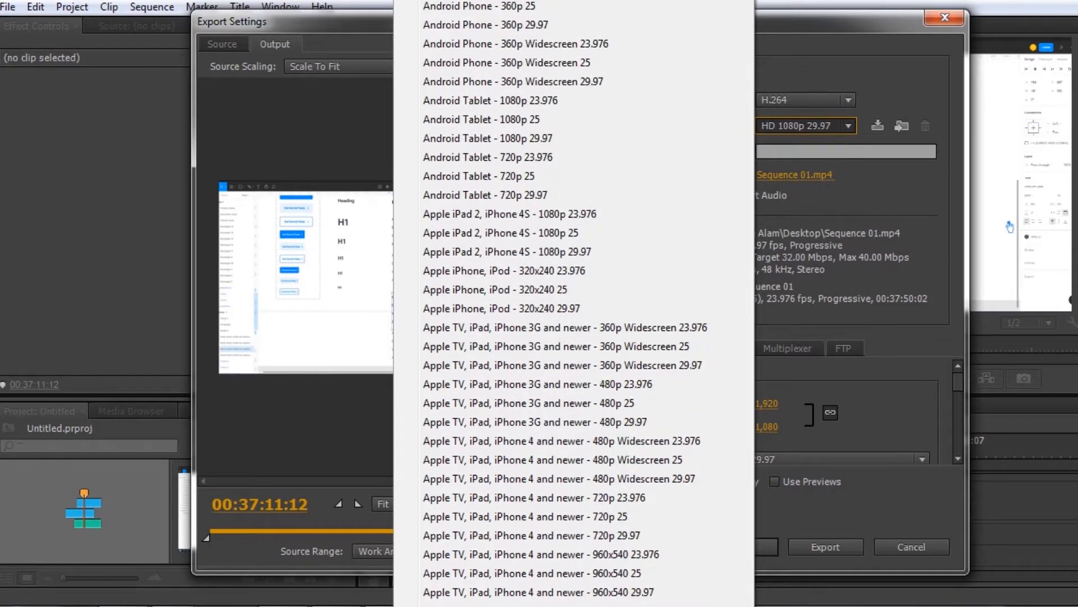
pyautogui.scroll(-1, 538, 300)
pyautogui.scroll(-1, 537, 300)
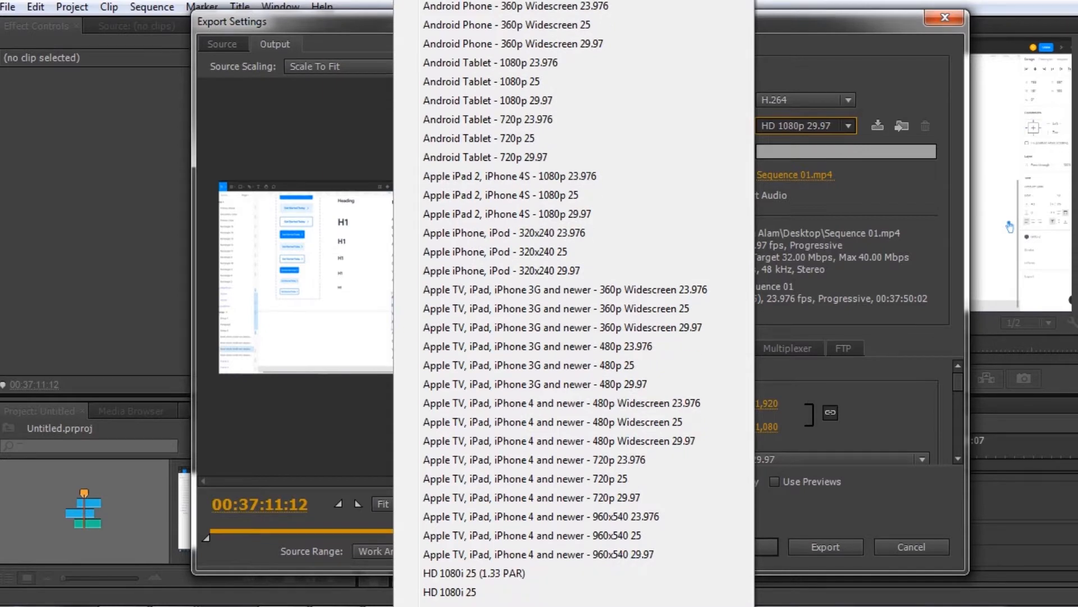
pyautogui.scroll(-1, 537, 300)
pyautogui.scroll(-1, 538, 301)
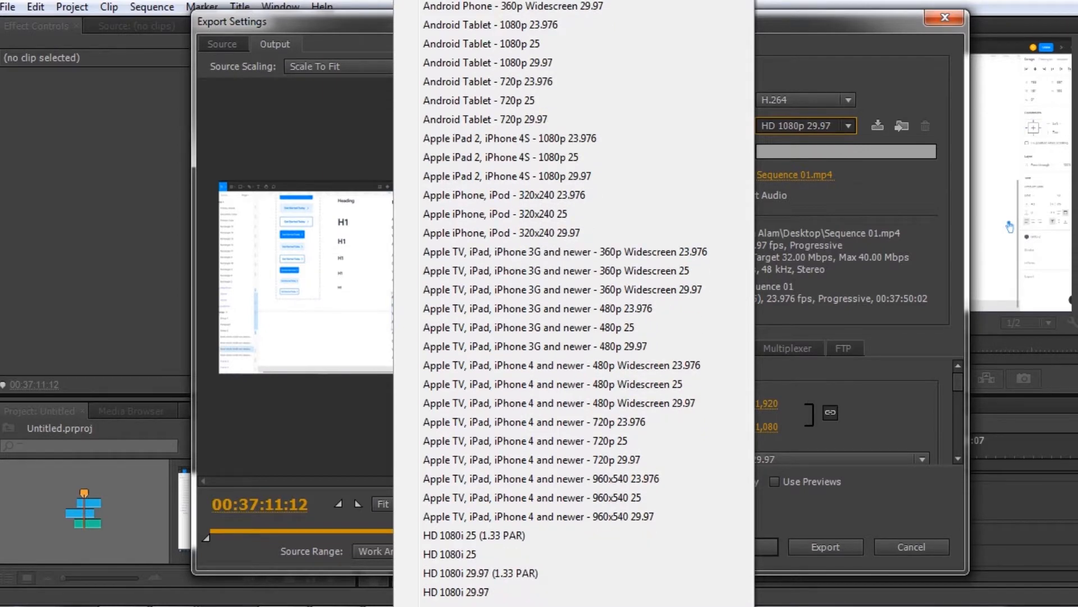
pyautogui.scroll(-2, 538, 300)
pyautogui.scroll(-1, 537, 301)
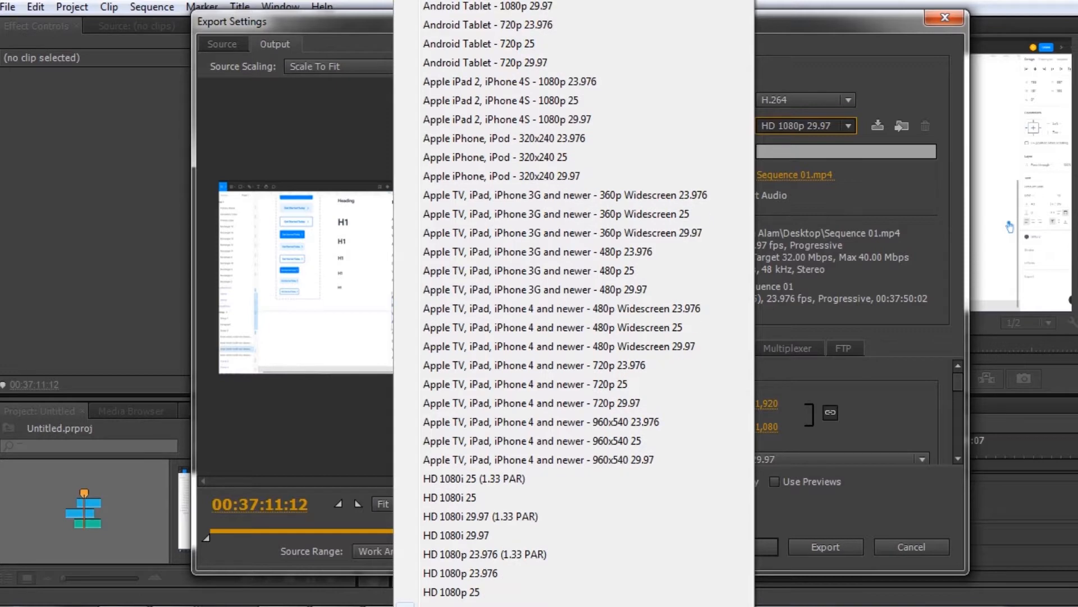
pyautogui.scroll(-3, 574, 304)
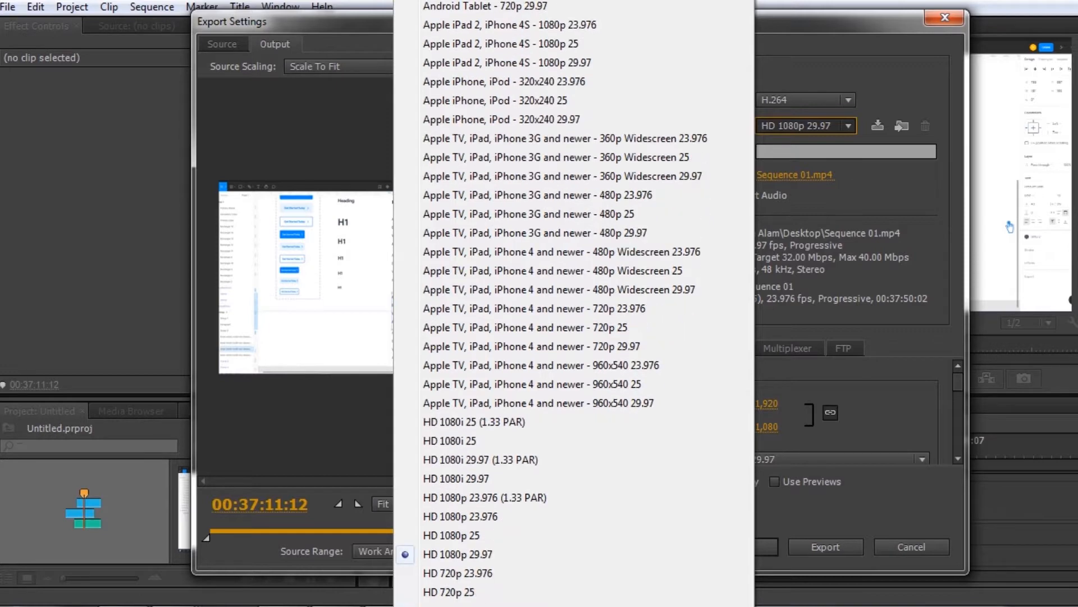
pyautogui.scroll(-3, 552, 298)
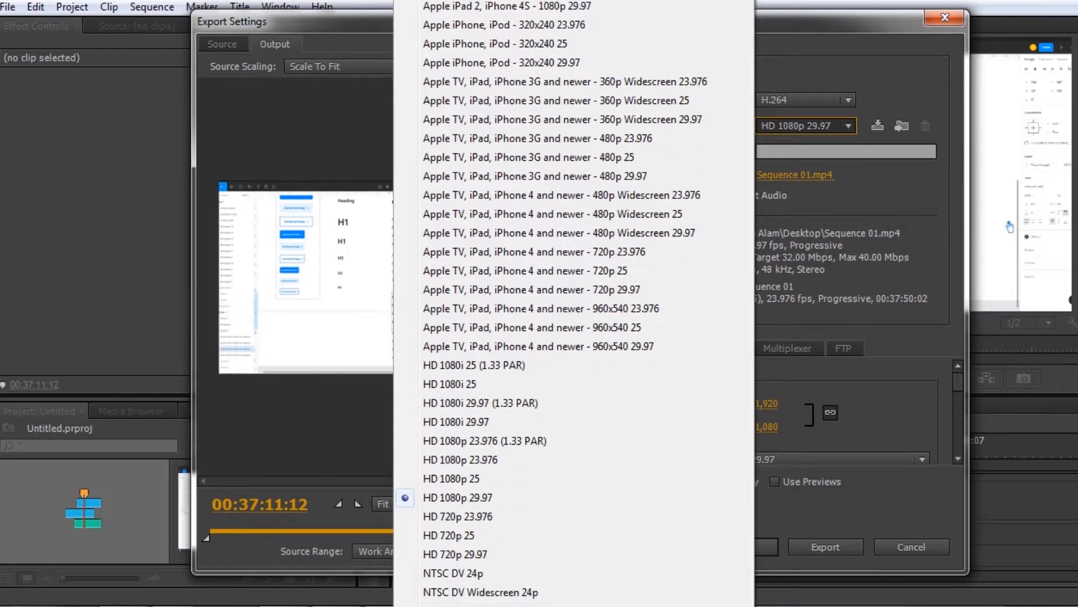
pyautogui.scroll(-4, 551, 301)
pyautogui.scroll(-4, 551, 300)
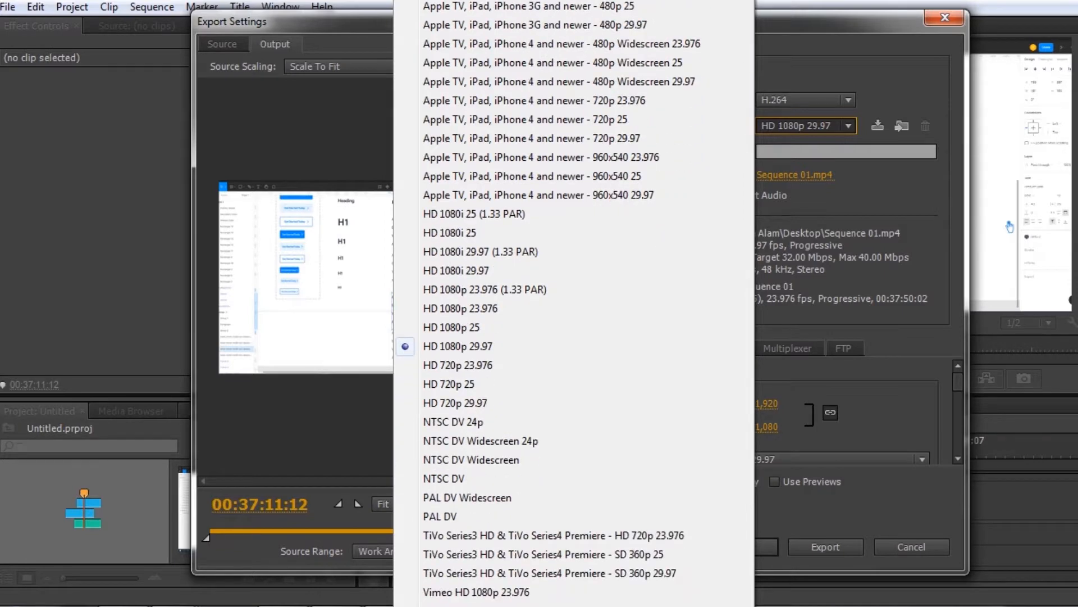
pyautogui.scroll(-6, 552, 301)
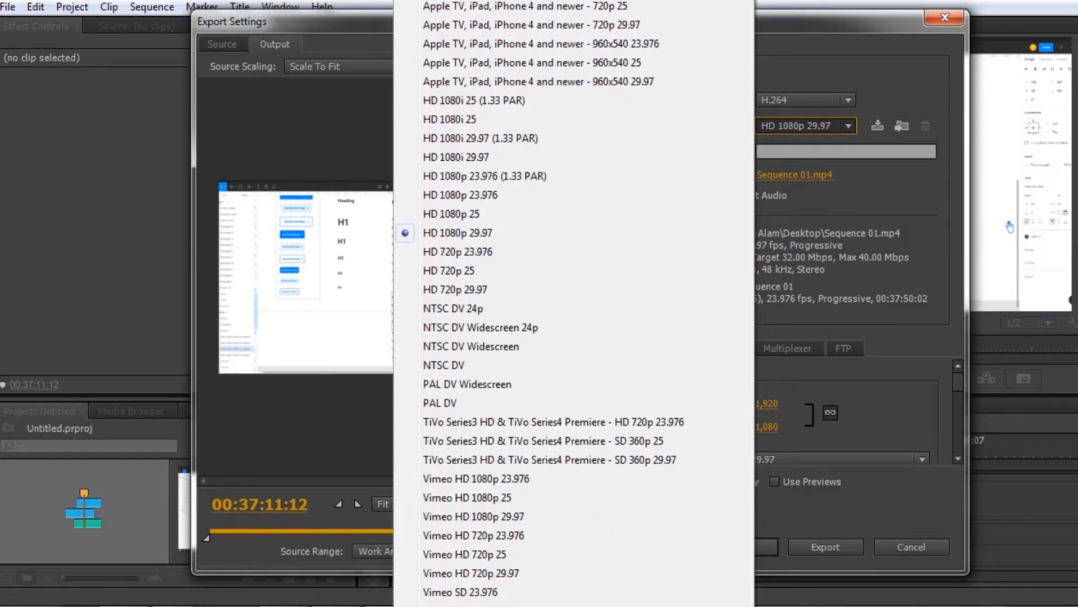
pyautogui.scroll(-1, 551, 300)
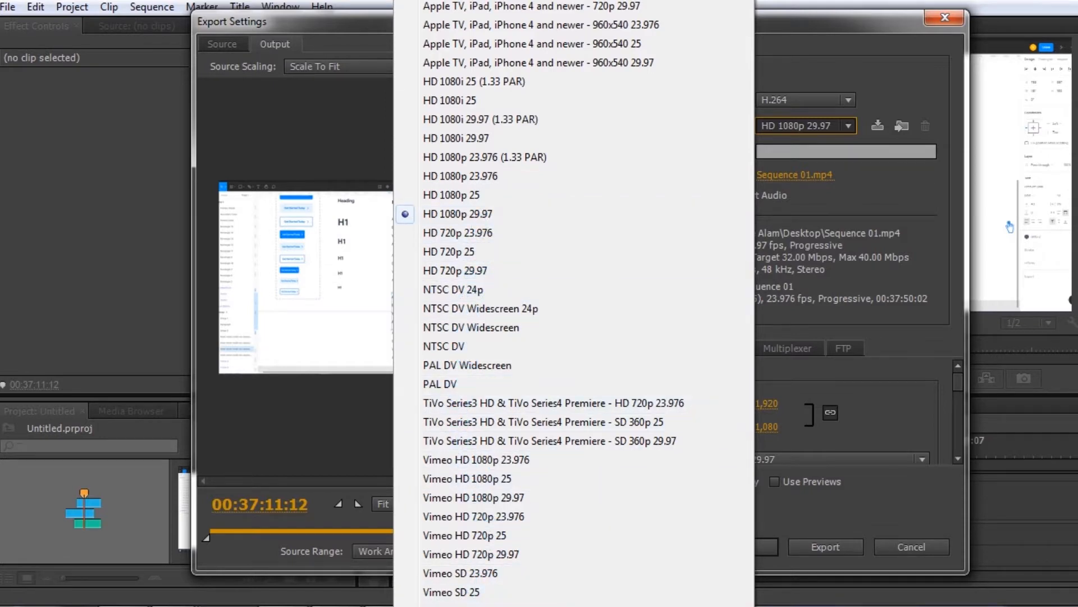
pyautogui.scroll(-2, 573, 303)
pyautogui.scroll(-5, 573, 303)
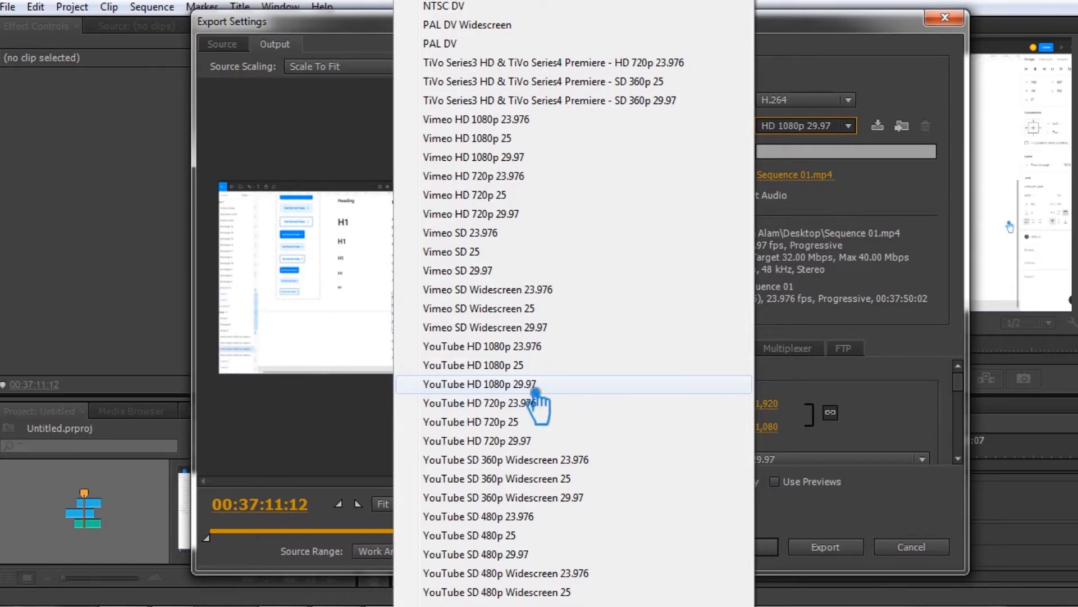
pyautogui.press('Escape')
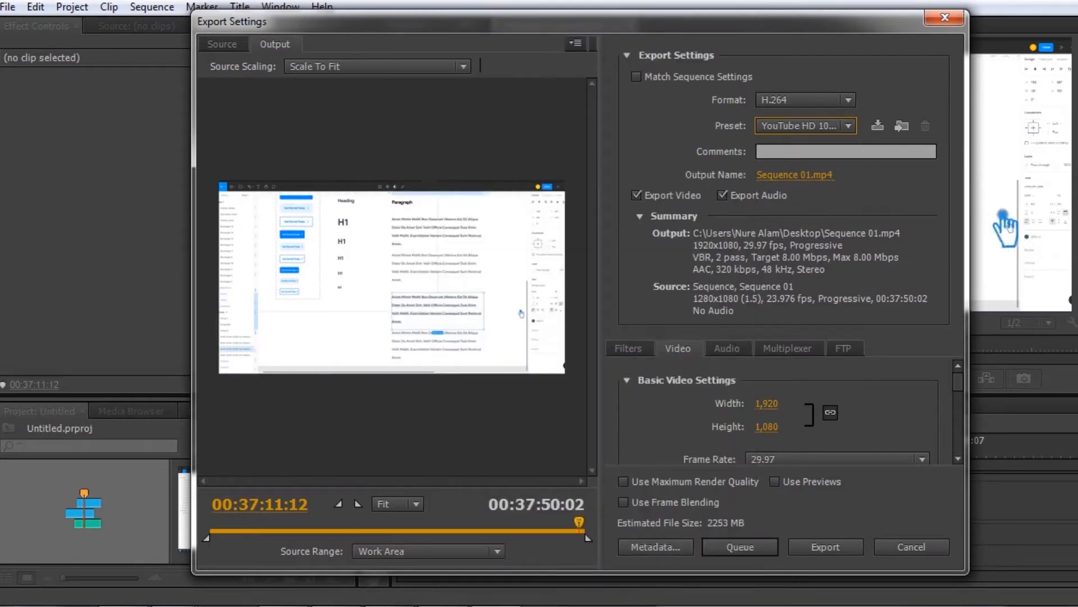
# Step: Set the export preset to HD 1080p 29.97
pyautogui.click(816, 131)
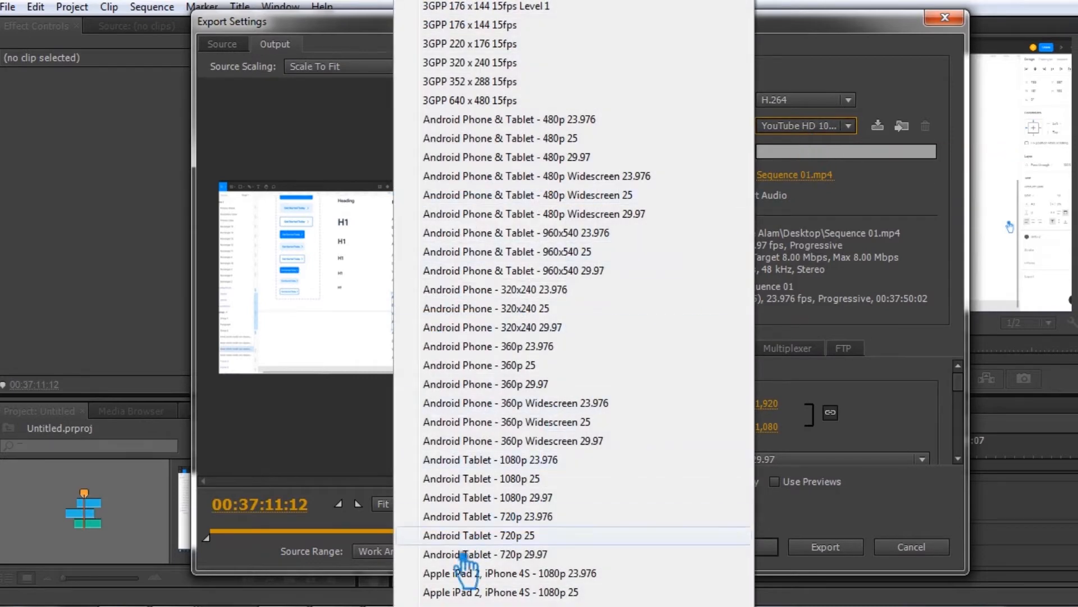
pyautogui.scroll(-1, 537, 303)
pyautogui.scroll(-4, 538, 304)
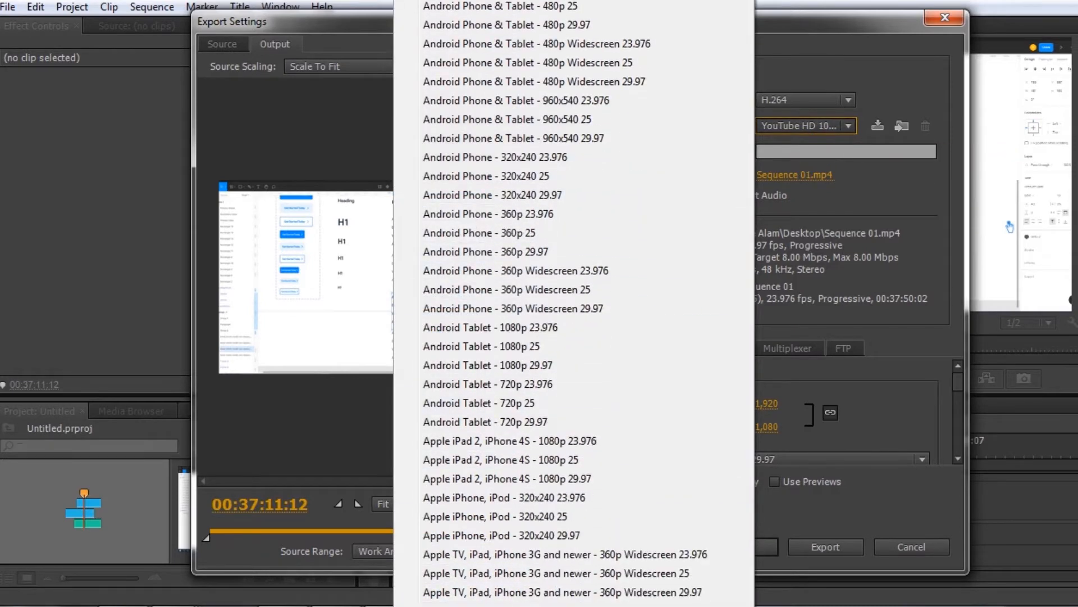
pyautogui.scroll(-4, 538, 303)
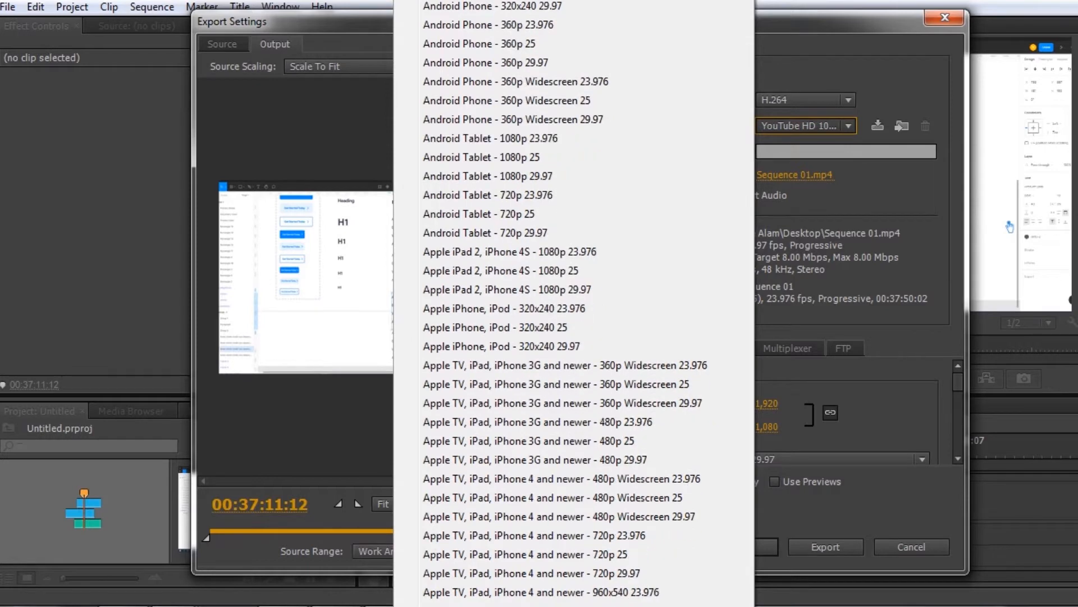
pyautogui.scroll(-3, 538, 303)
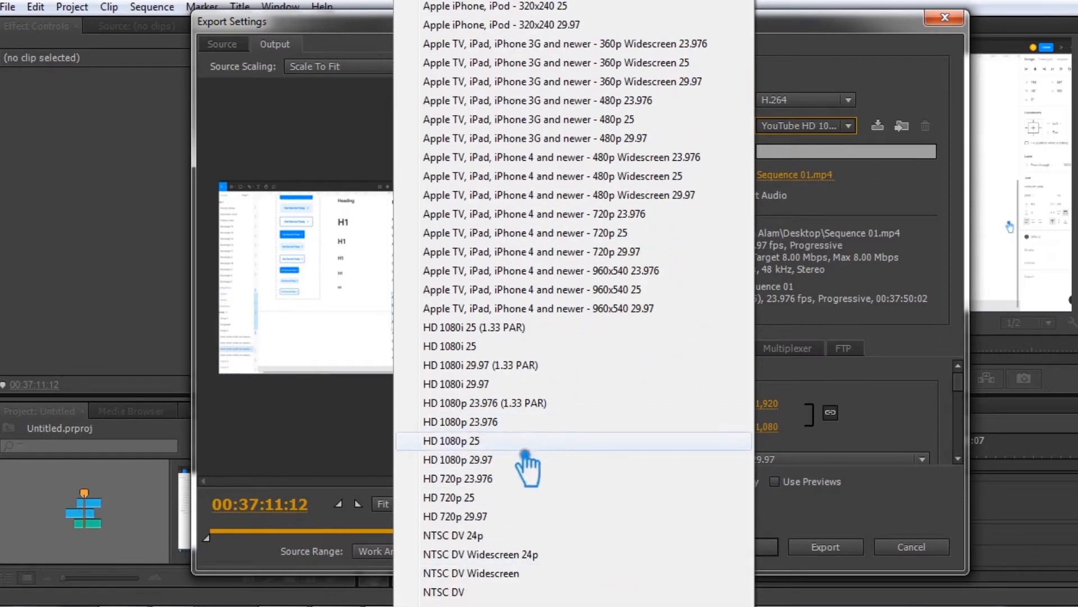
pyautogui.click(489, 459)
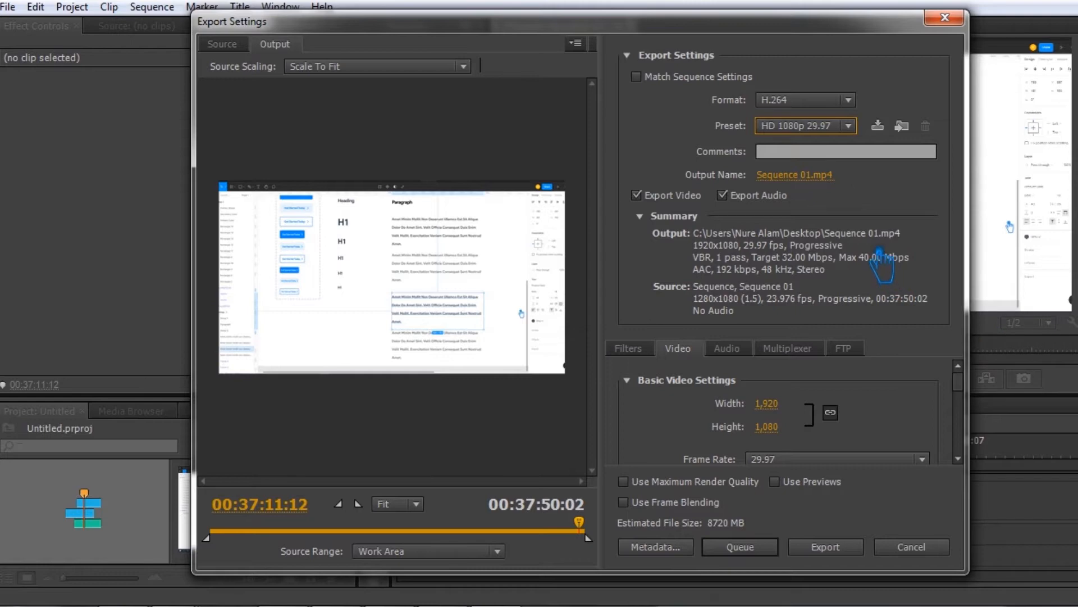
# Step: Set the output location to the Desktop and name the file "How to make Button Variants and Heading and Paragraph"
pyautogui.click(815, 178)
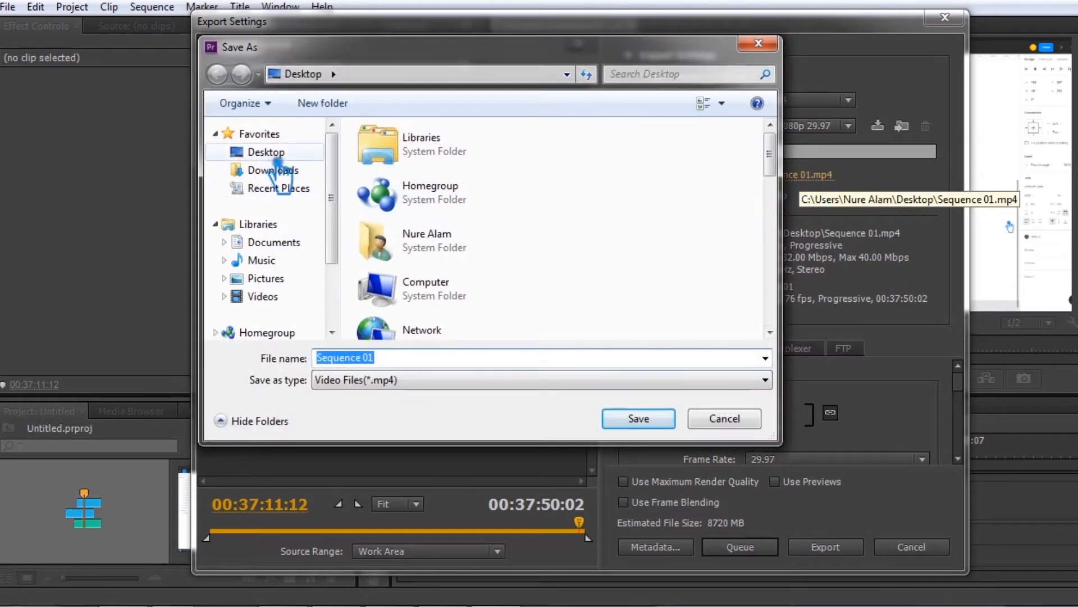
pyautogui.click(276, 159)
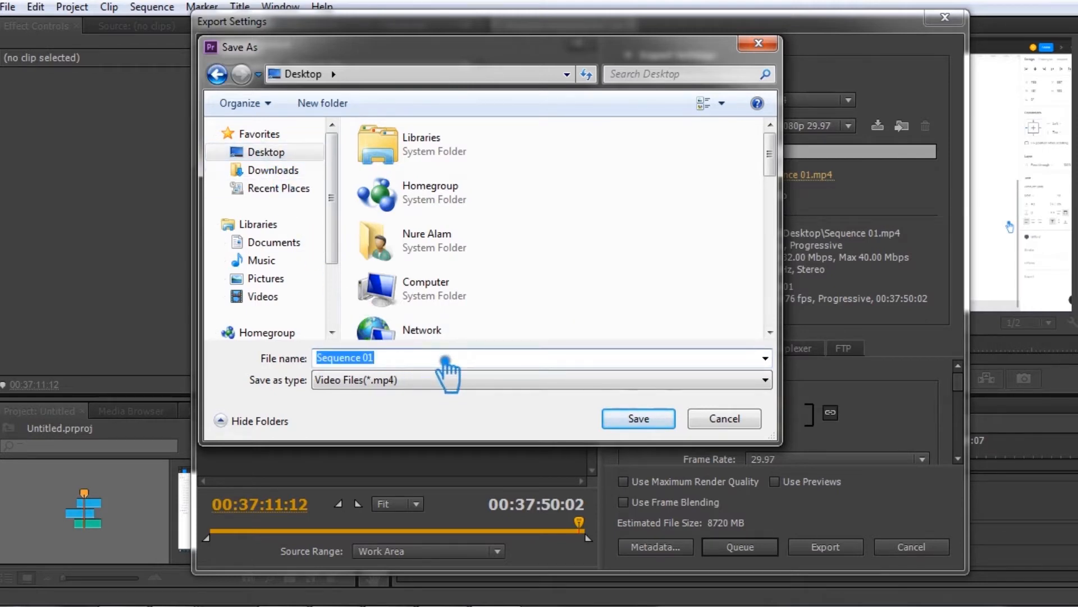
pyautogui.write('H')
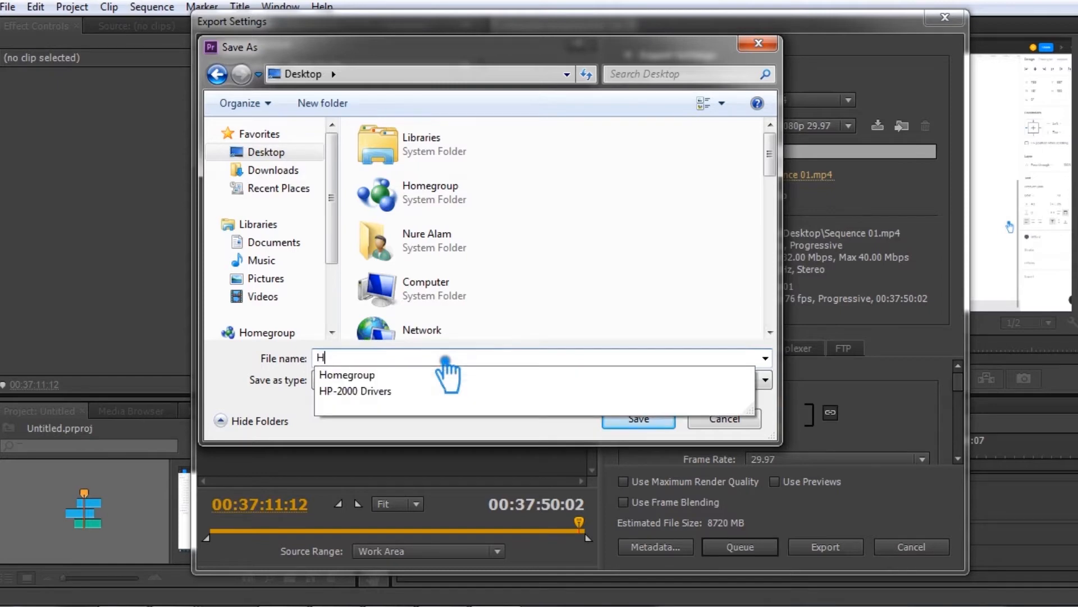
pyautogui.write('ow')
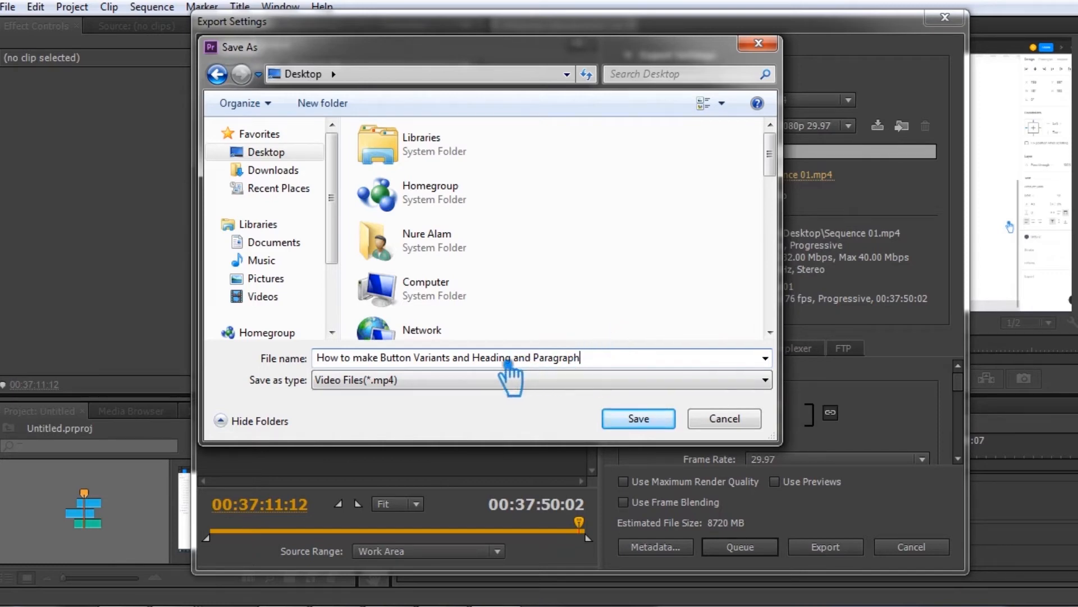
# Step: Change the export file name to "How to make Button Variants, Heading and Paragraph", save it on the Desktop and start the export
pyautogui.moveTo(601, 365); pyautogui.dragTo(460, 371)
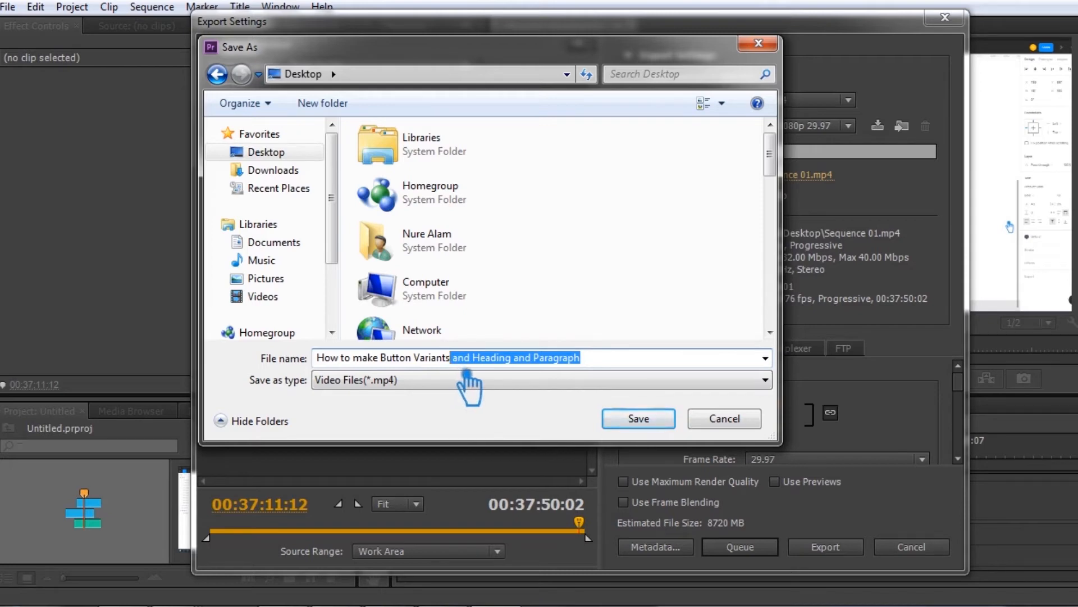
pyautogui.click(621, 364)
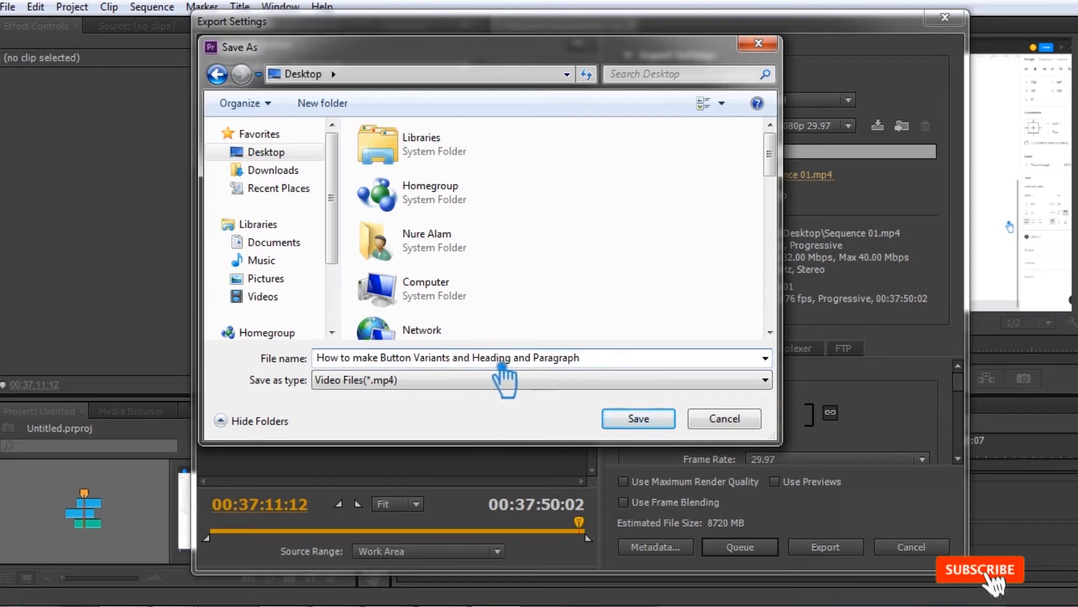
pyautogui.click(483, 363)
pyautogui.doubleClick(464, 363)
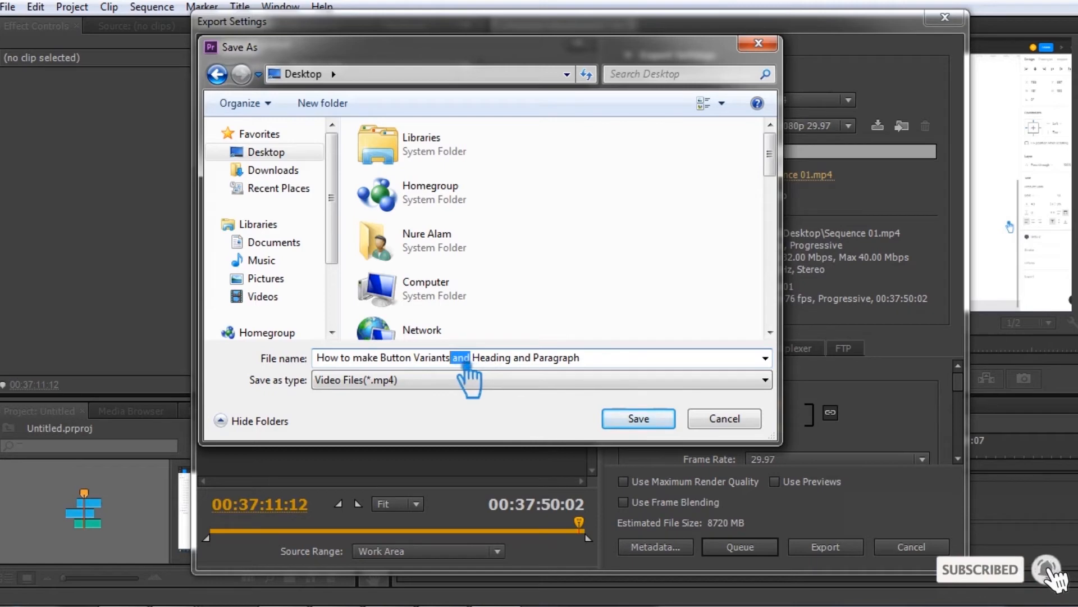
pyautogui.press('BackSpace')
pyautogui.write(',')
pyautogui.click(598, 364)
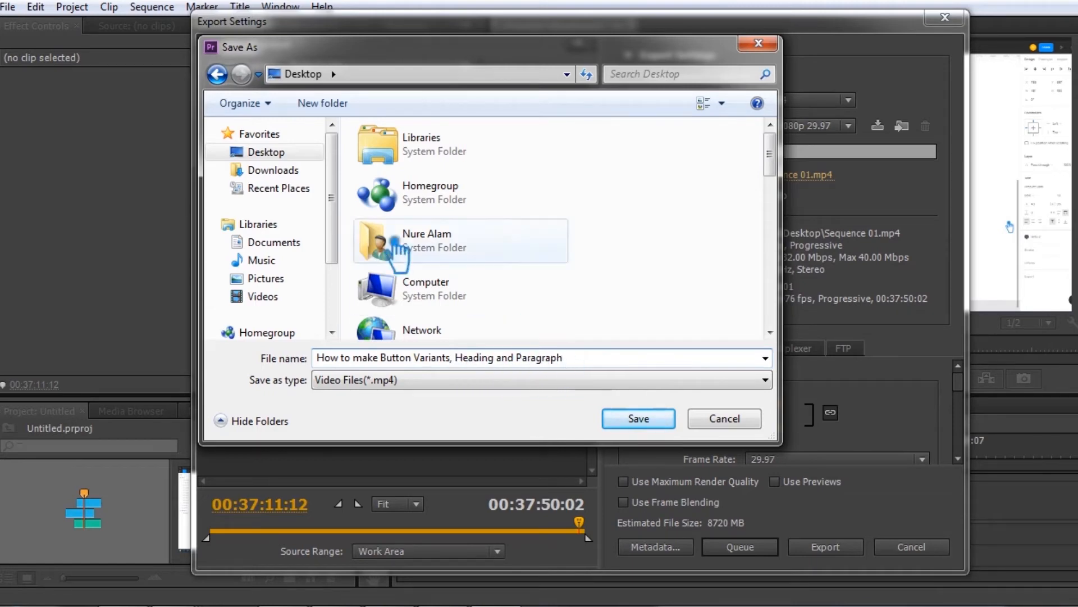
pyautogui.click(633, 422)
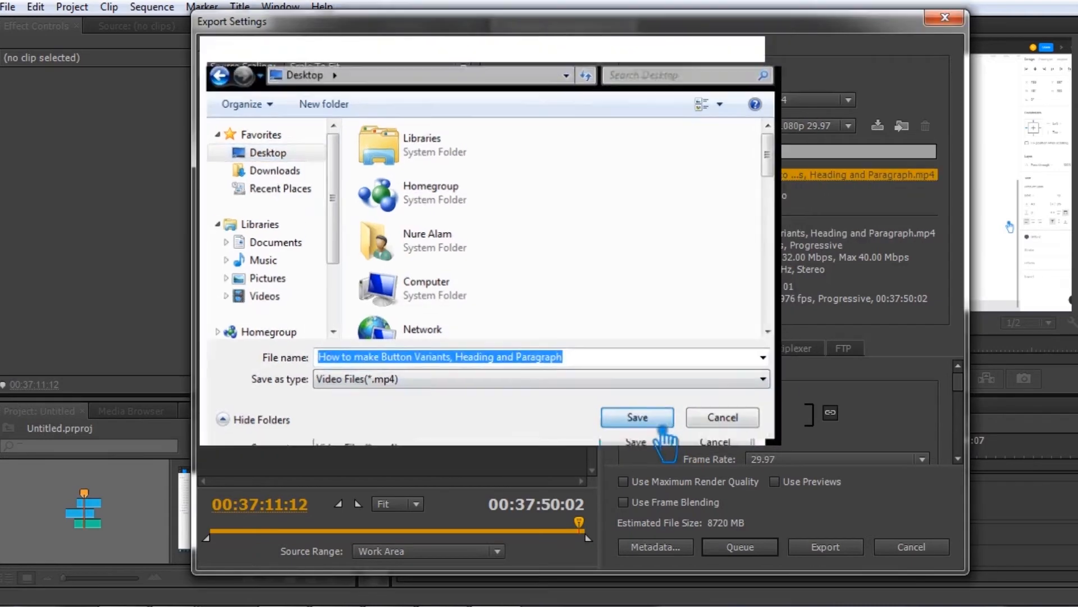
pyautogui.click(854, 553)
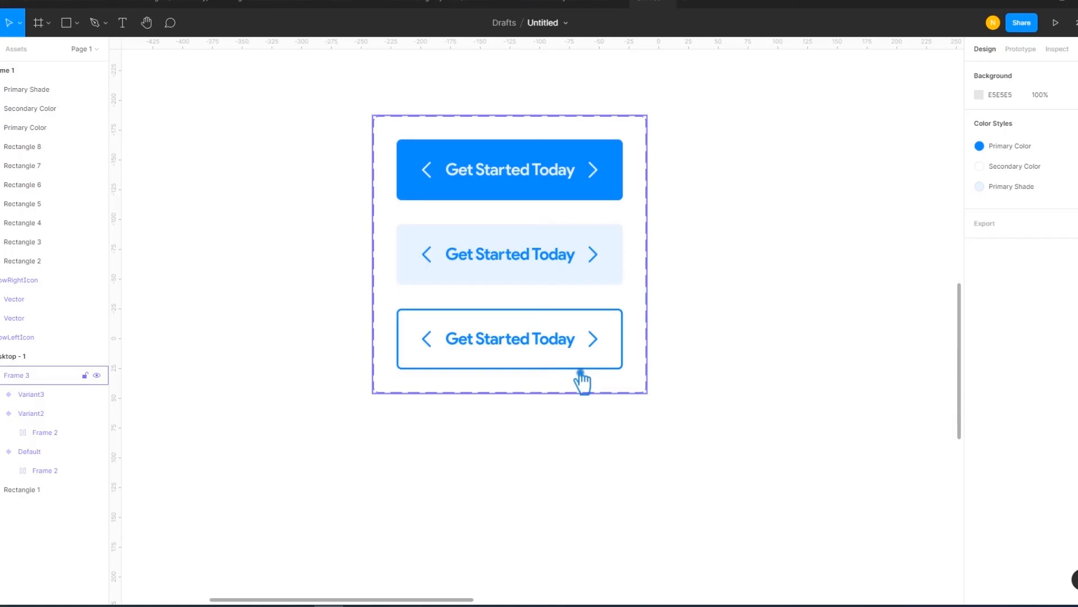
# Step: In Figma, add a fourth variant to the Get Started Today button component set
pyautogui.click(579, 378)
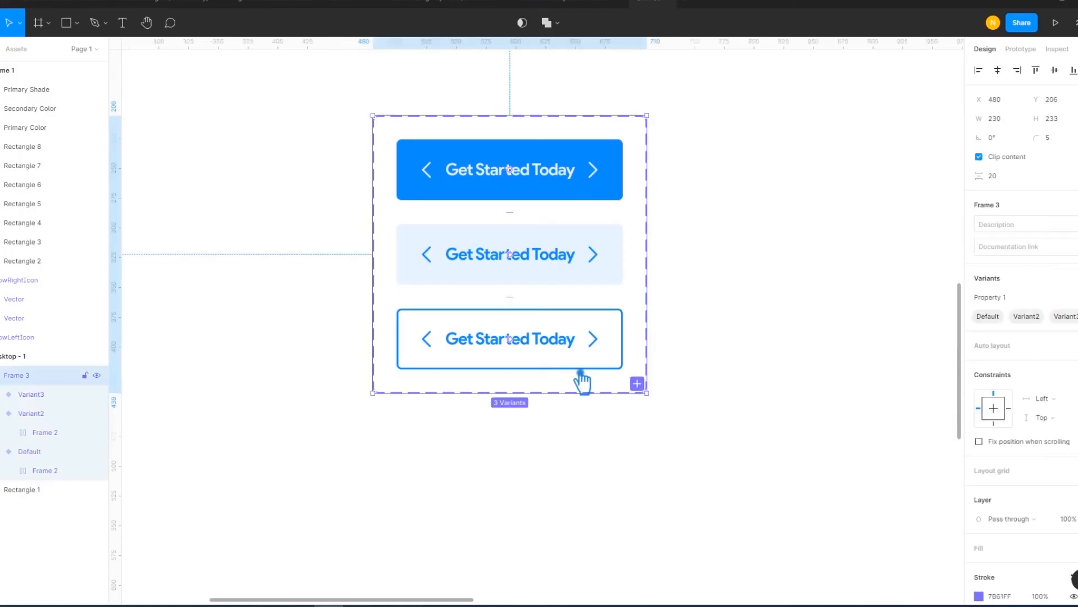
pyautogui.click(637, 383)
pyautogui.click(637, 468)
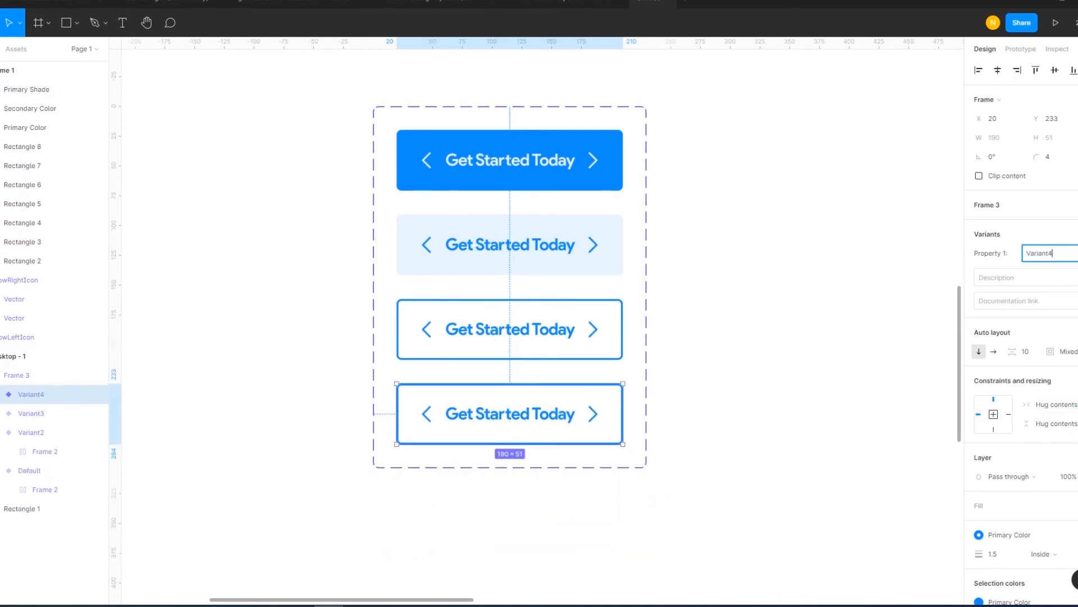
# Step: Set the top and bottom auto layout padding of the fourth button variant to 13
pyautogui.click(1062, 351)
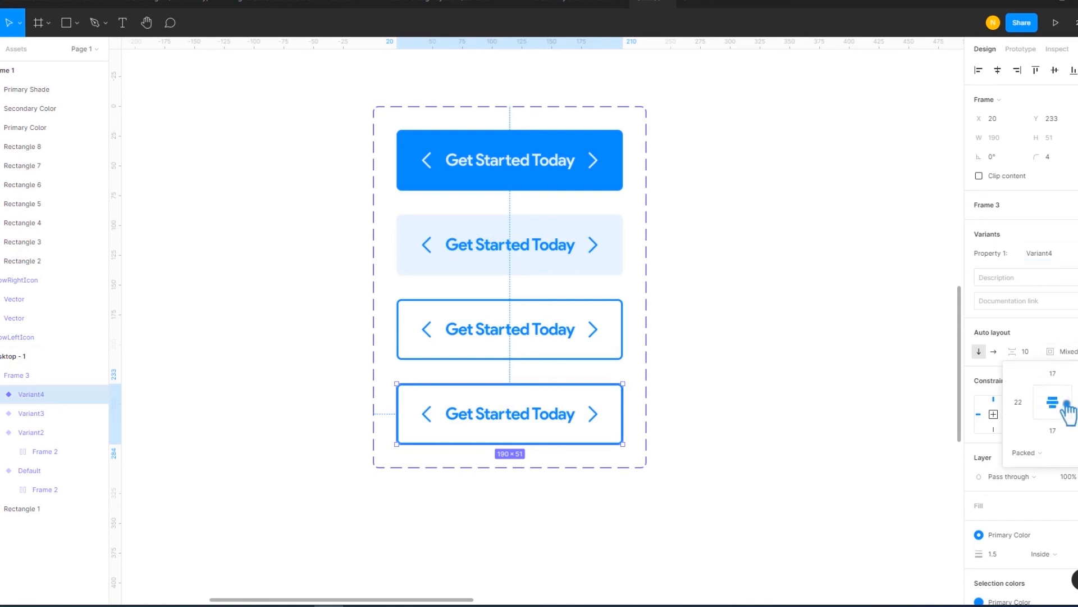
pyautogui.click(1063, 373)
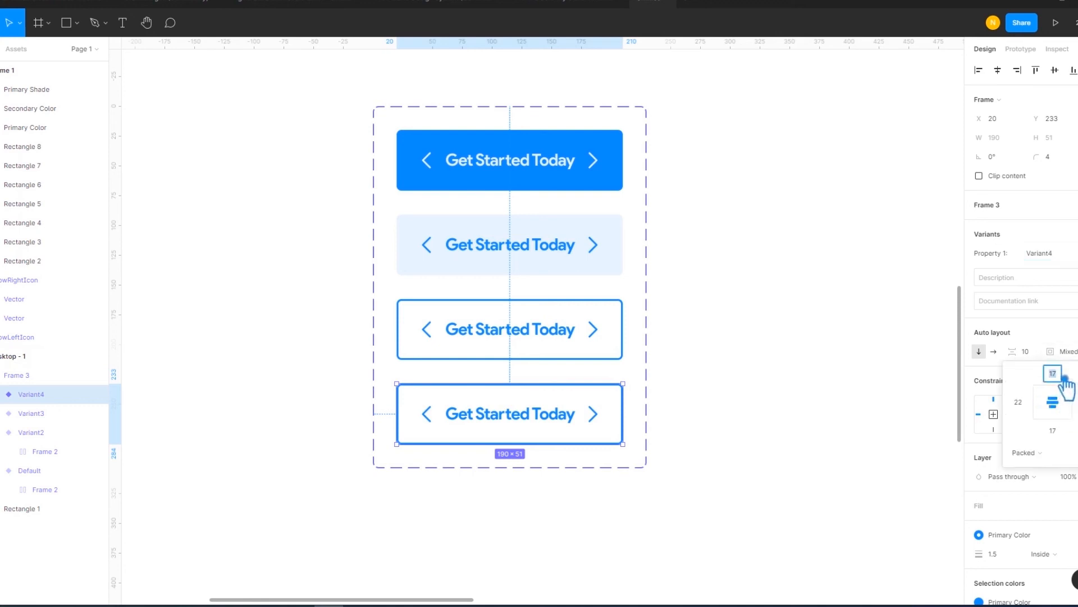
pyautogui.write('13')
pyautogui.click(1056, 431)
pyautogui.write('13')
pyautogui.press('Return')
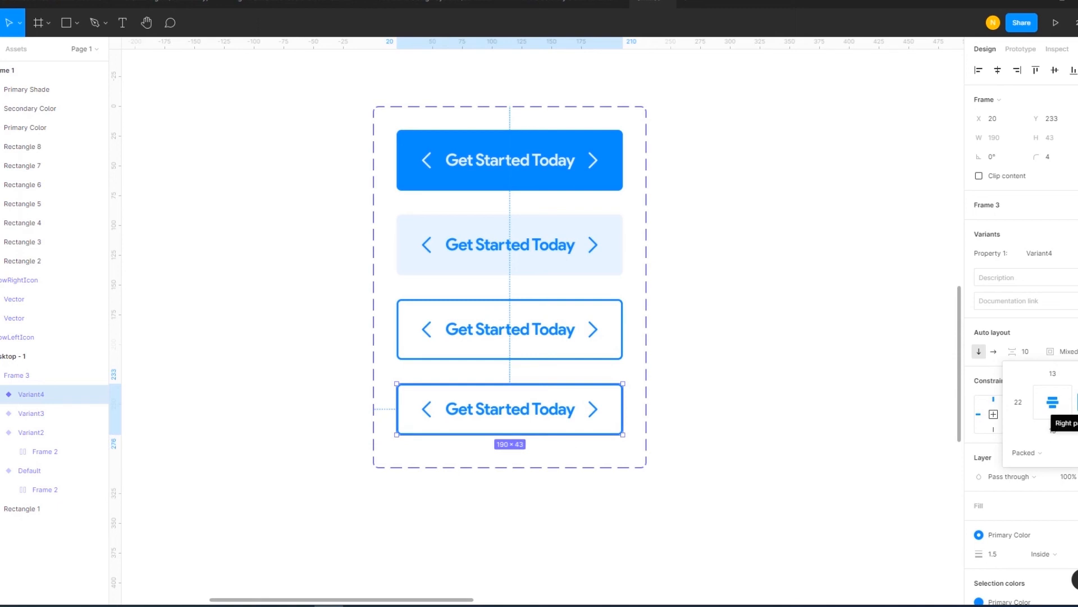